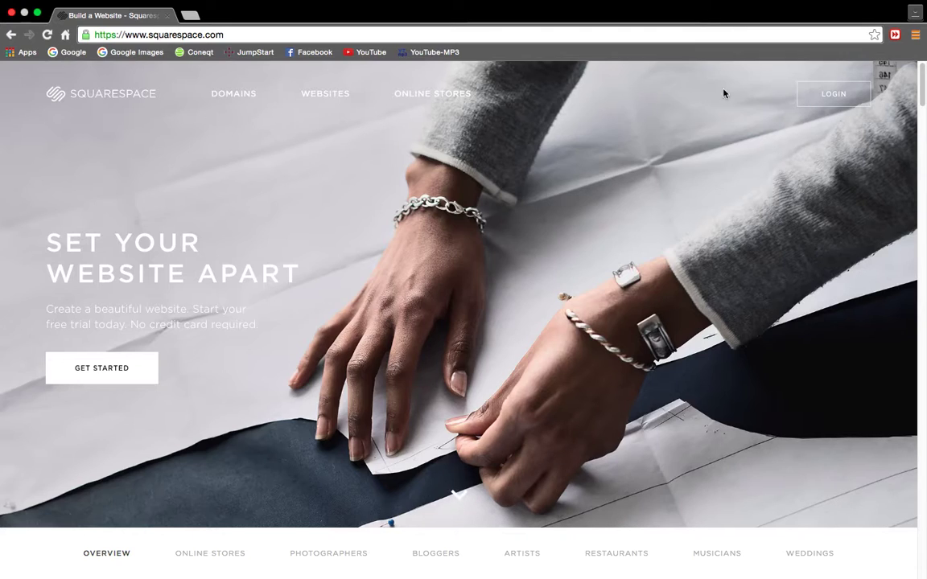
- Log in to Squarespace with the account email and password to open the Coulomb Motorsport site
left_click(829, 95)
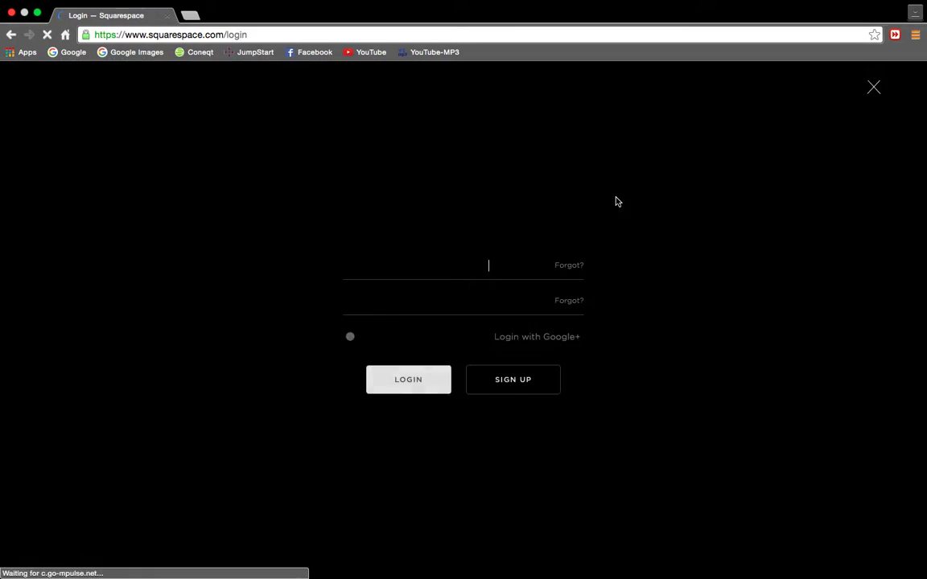
left_click(347, 311)
type("•")
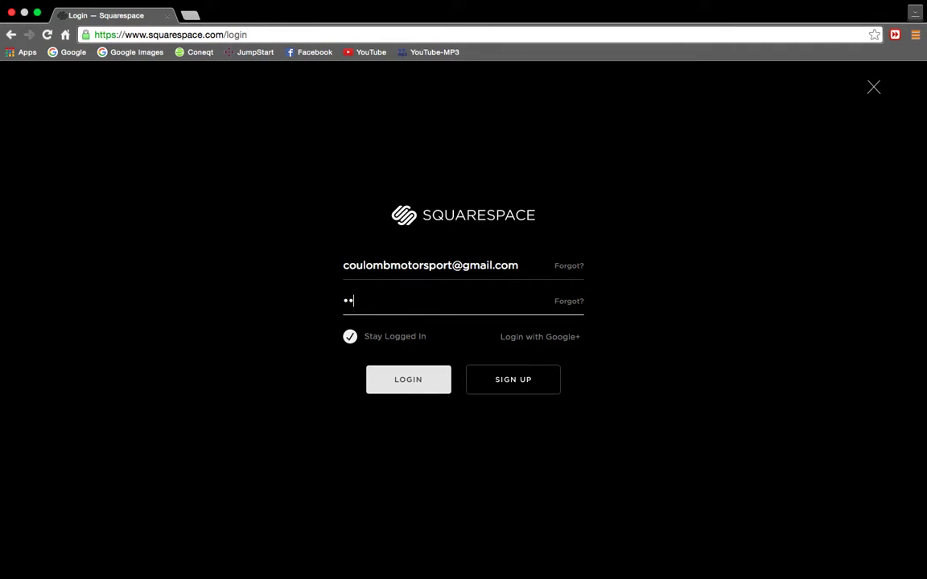
type("••••")
type("••")
key("Return")
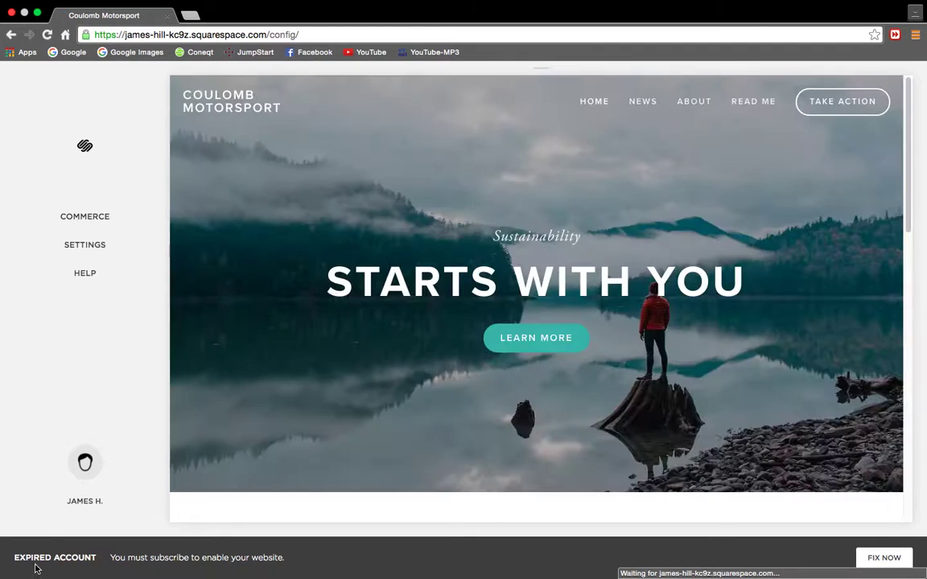
mouse_move(536, 282)
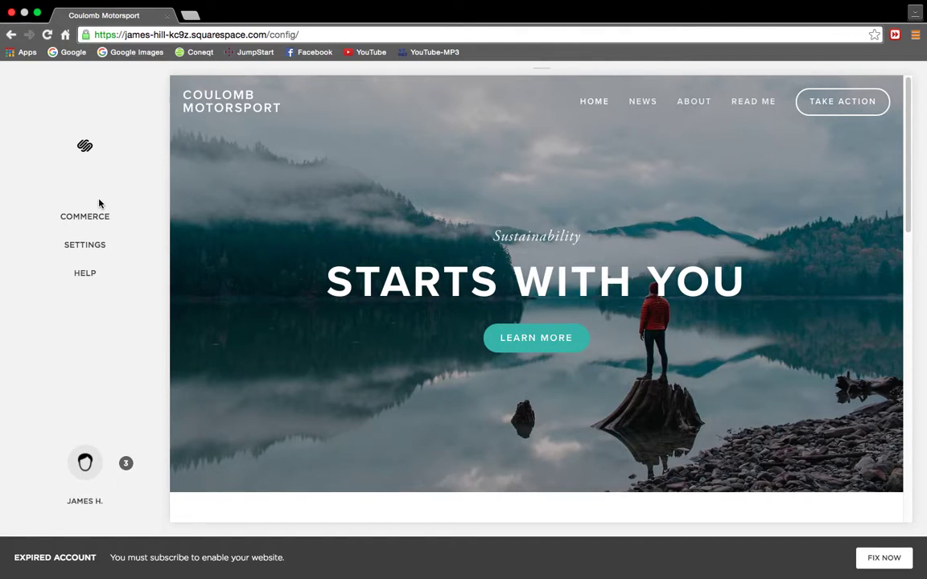
- Start renewing the expired site's subscription and save US dollars as the plan currency
left_click(888, 561)
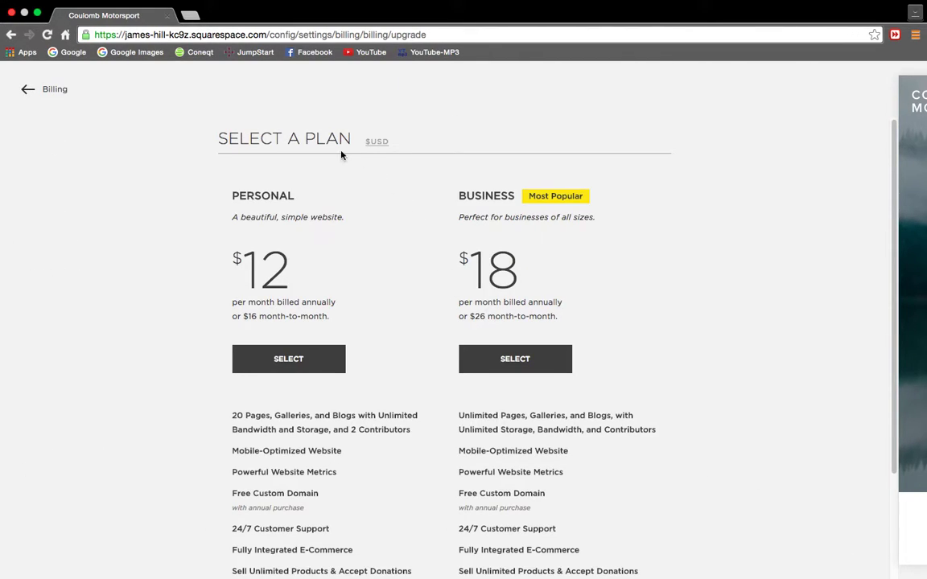
left_click(381, 145)
left_click(271, 142)
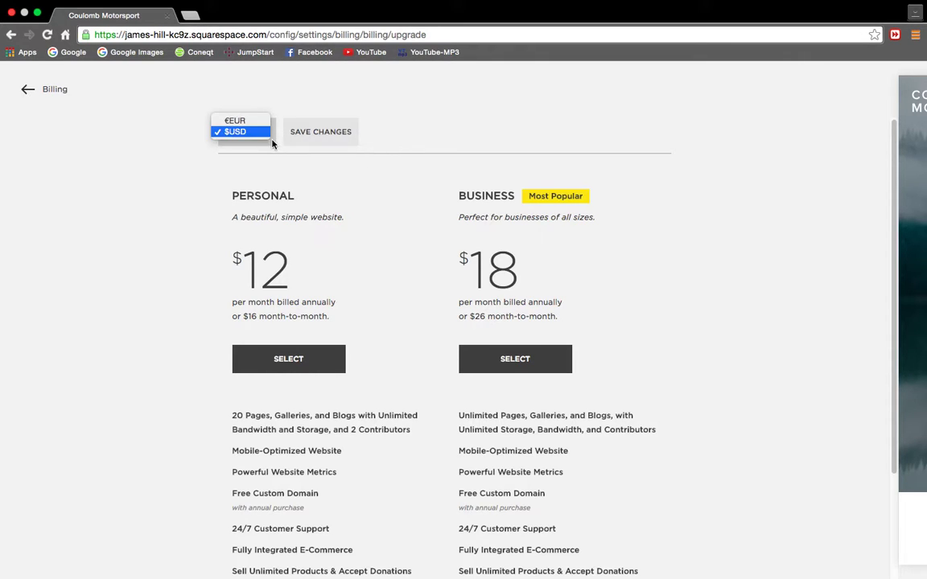
left_click(263, 132)
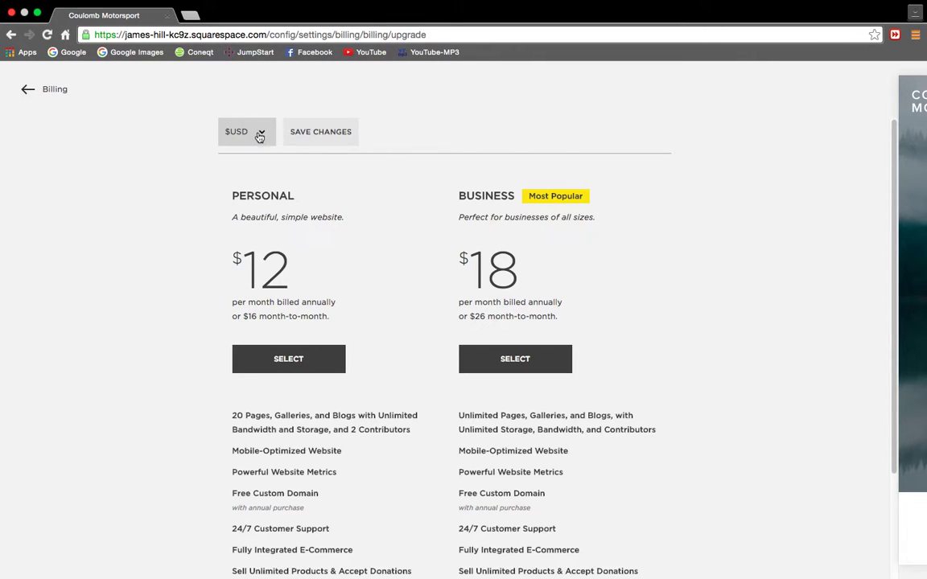
left_click(260, 137)
left_click(242, 133)
left_click(302, 134)
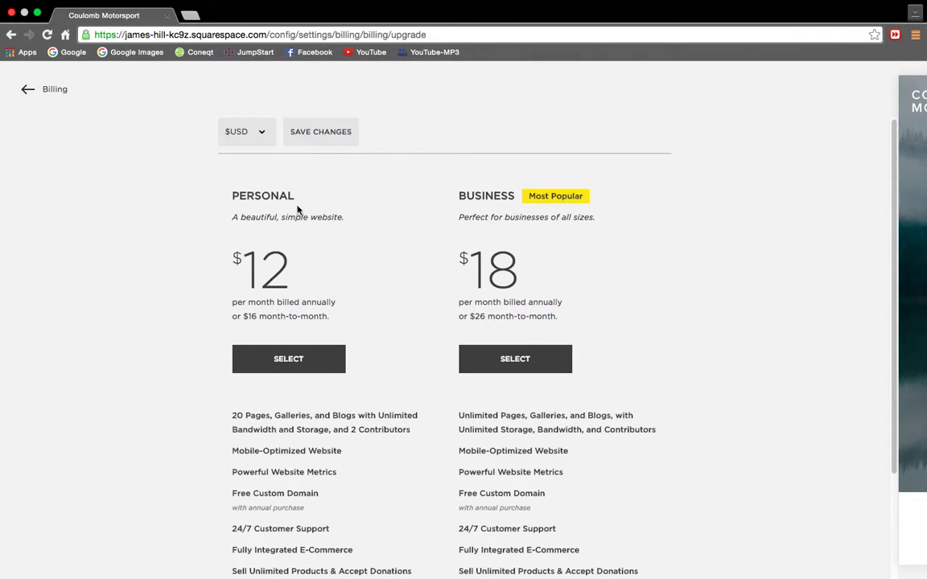
scroll(345, 228, "down", 1)
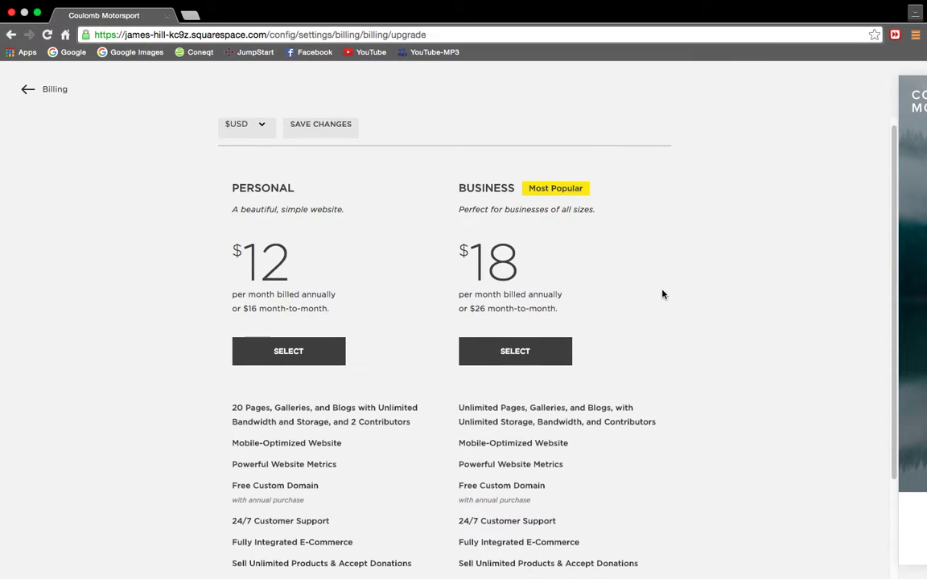
- Compare the Personal and Business plan features, dismiss the f.lux reminder, and pick Business
scroll(483, 274, "down", 2)
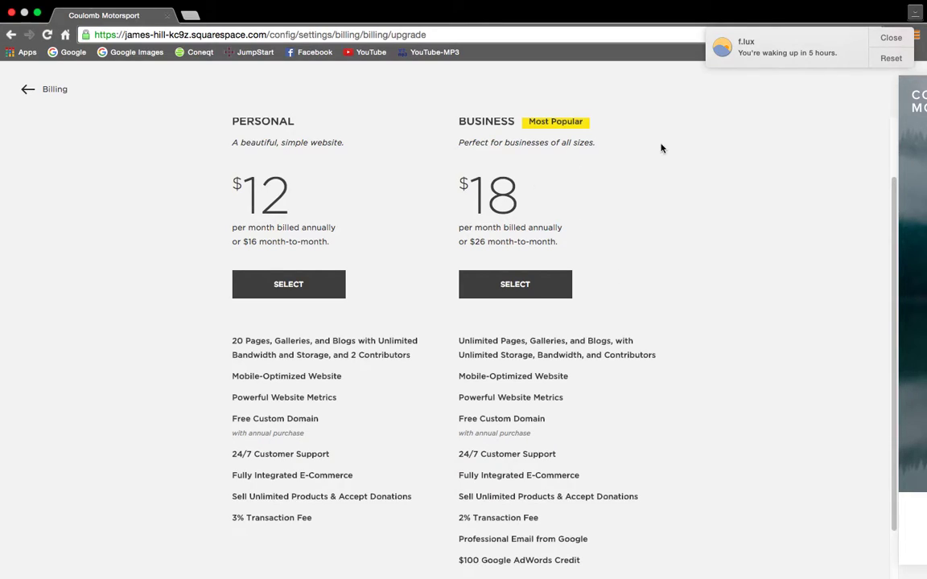
left_click(891, 38)
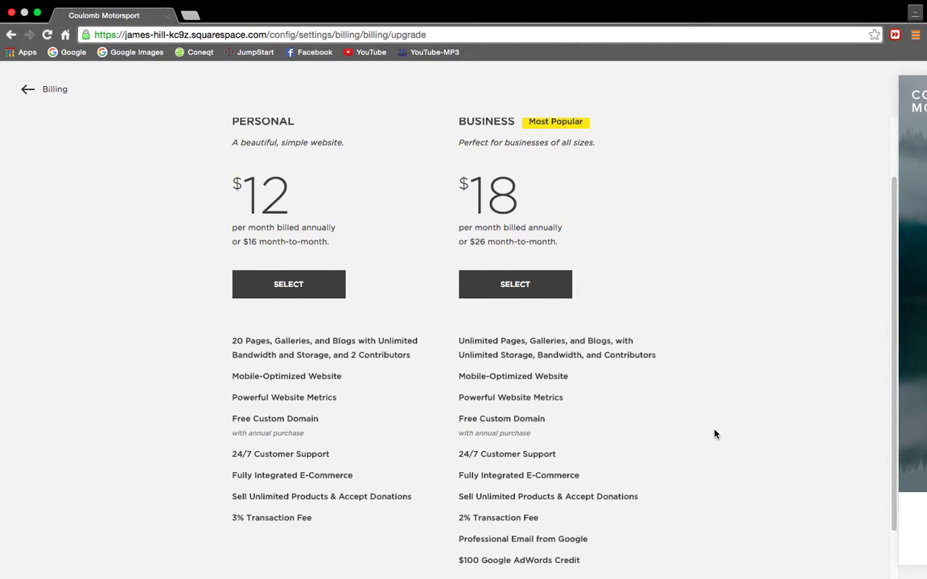
scroll(716, 435, "down", 1)
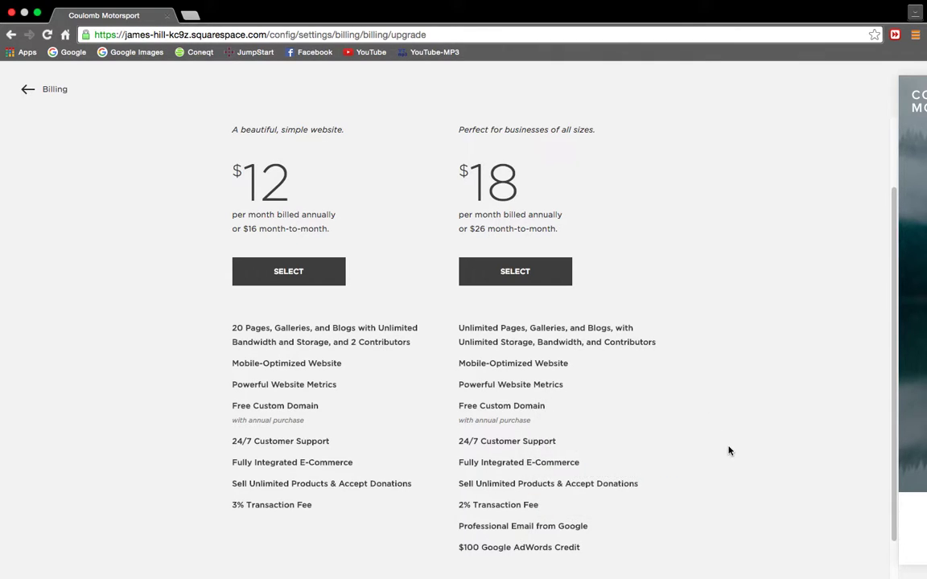
scroll(721, 441, "down", 1)
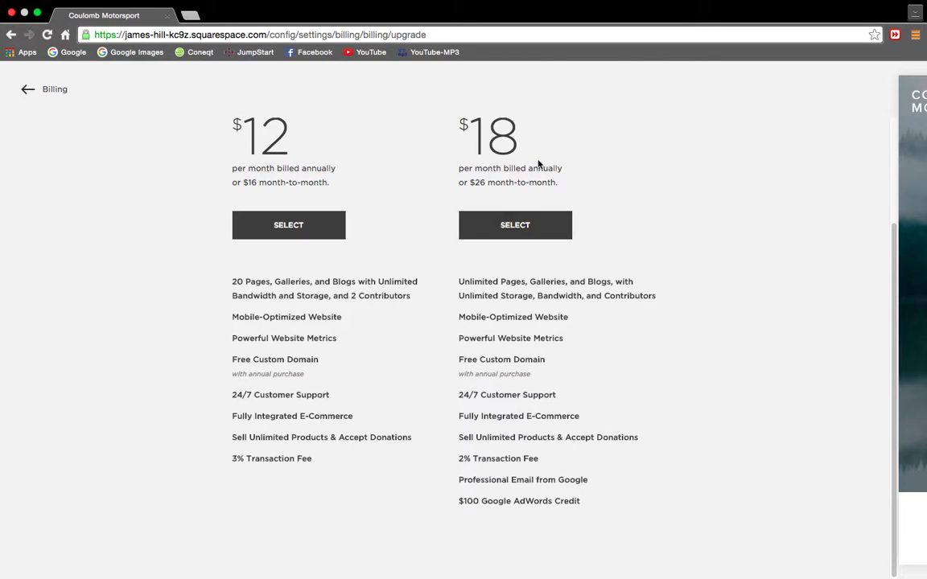
left_click(532, 232)
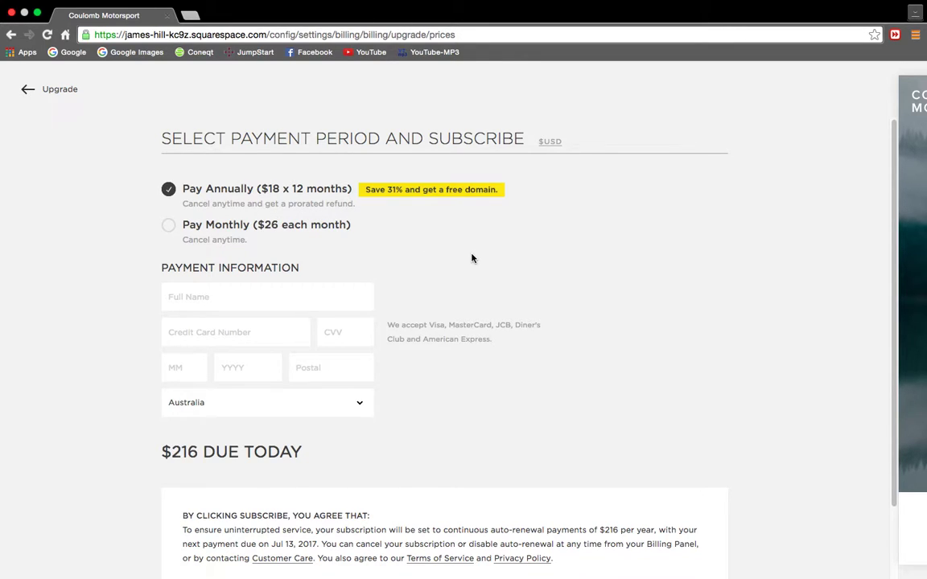
- Scroll the annual Business checkout down to the $216-per-year auto-renewal terms
scroll(540, 249, "down", 1)
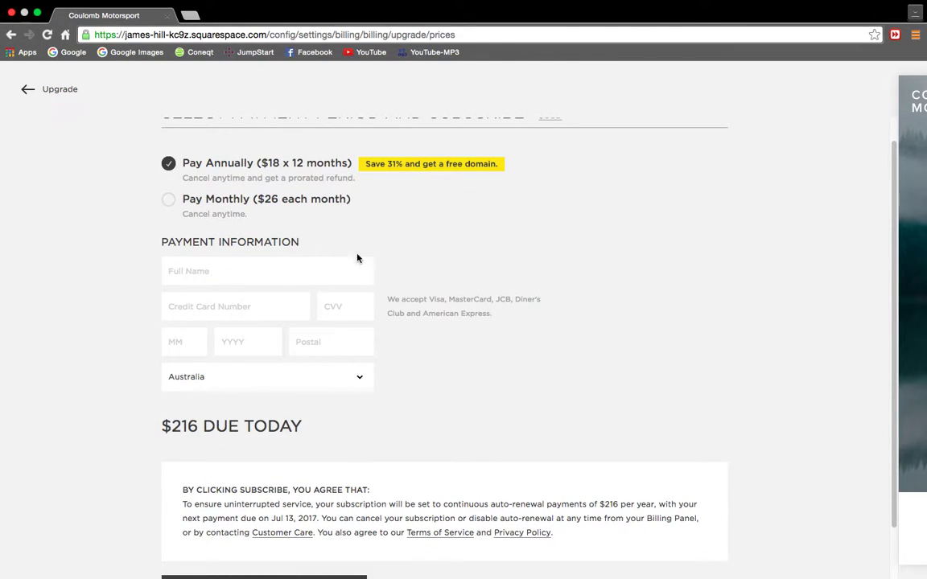
scroll(579, 214, "down", 2)
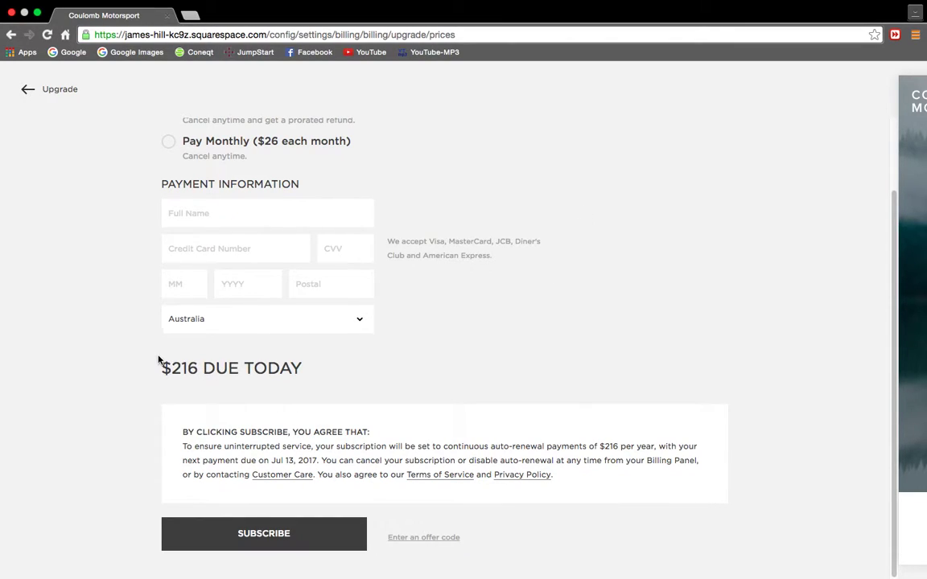
- Apply offer code GIMME10 for 10% off, lowering today's total from $216 to $194.40
left_click(398, 541)
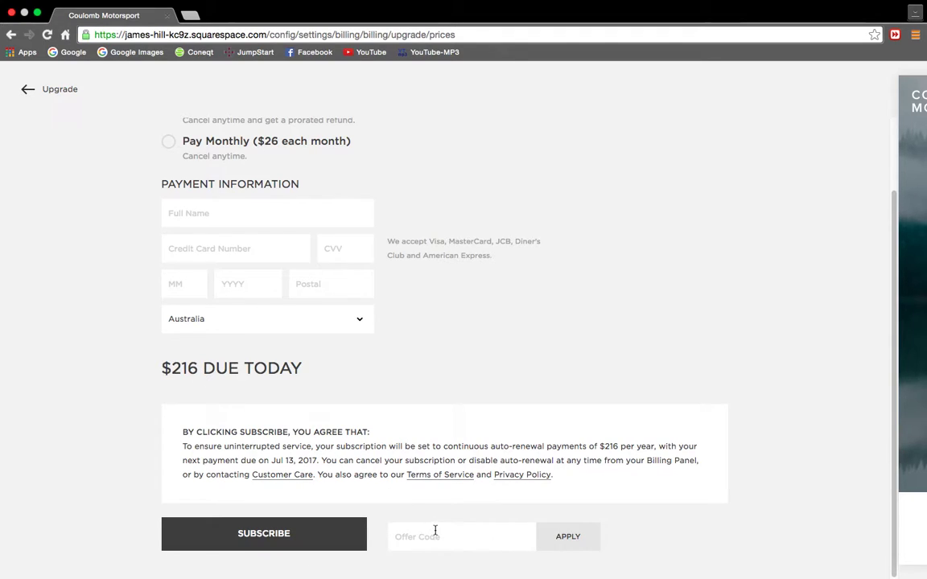
type("G")
type("IMME")
type("10")
left_click(545, 539)
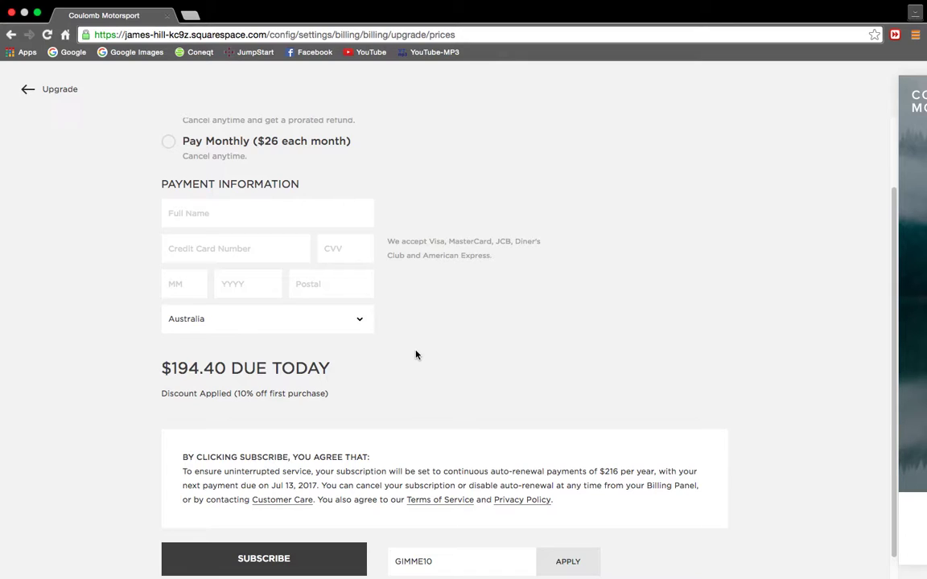
scroll(420, 352, "up", 1)
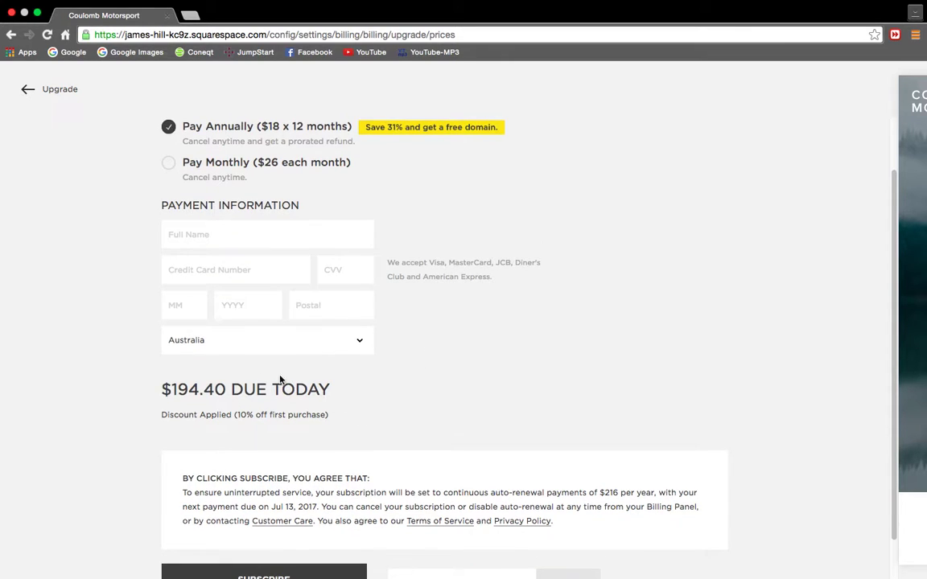
scroll(495, 378, "up", 2)
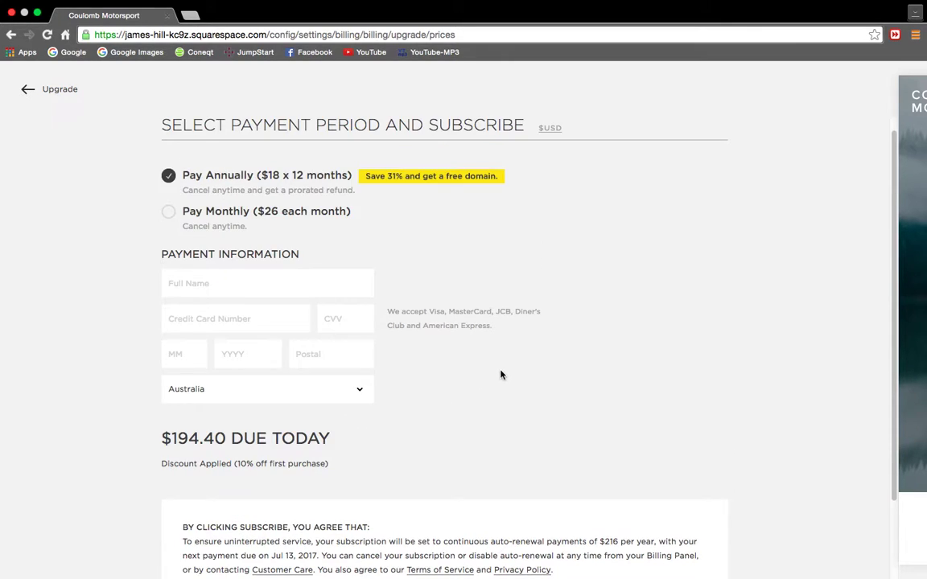
scroll(507, 359, "up", 1)
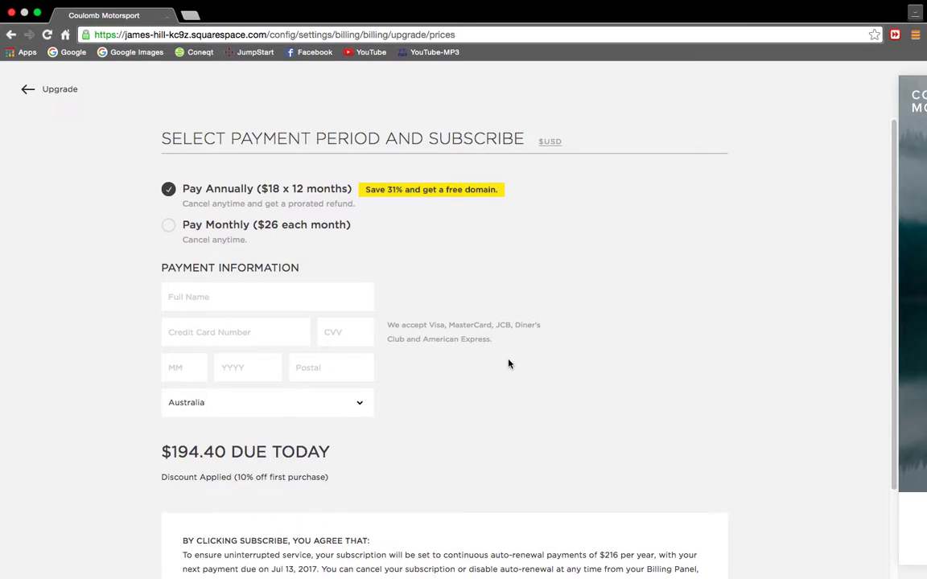
scroll(509, 362, "up", 1)
scroll(549, 355, "down", 1)
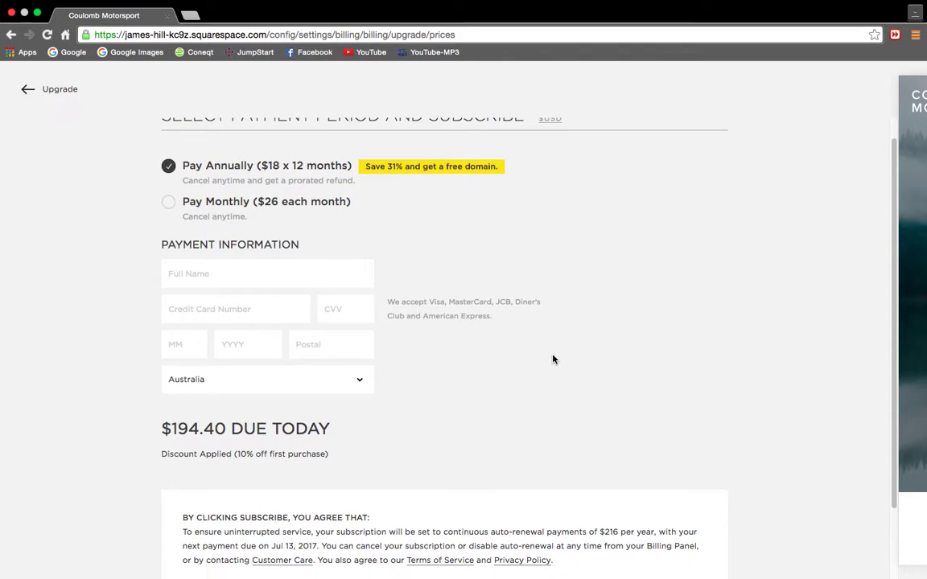
scroll(561, 363, "down", 2)
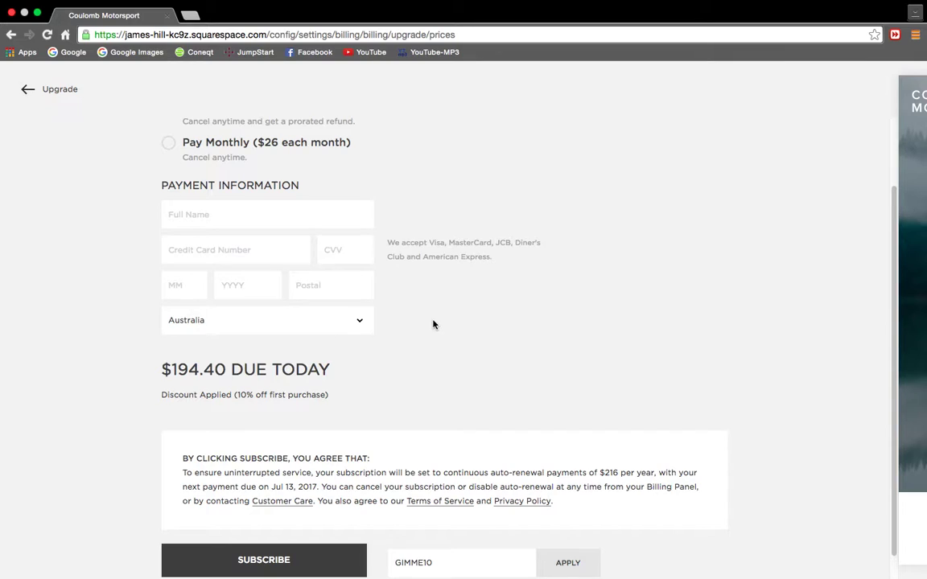
scroll(604, 314, "down", 1)
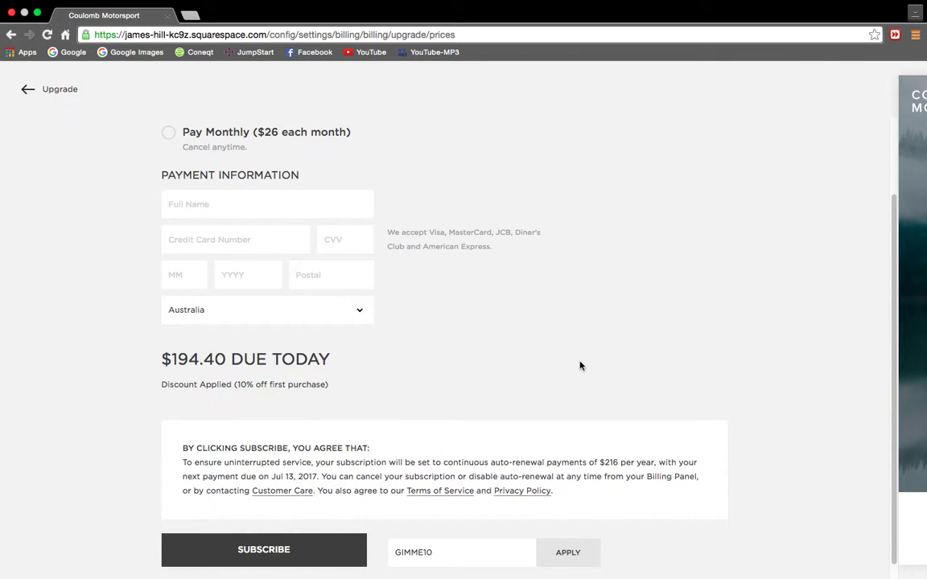